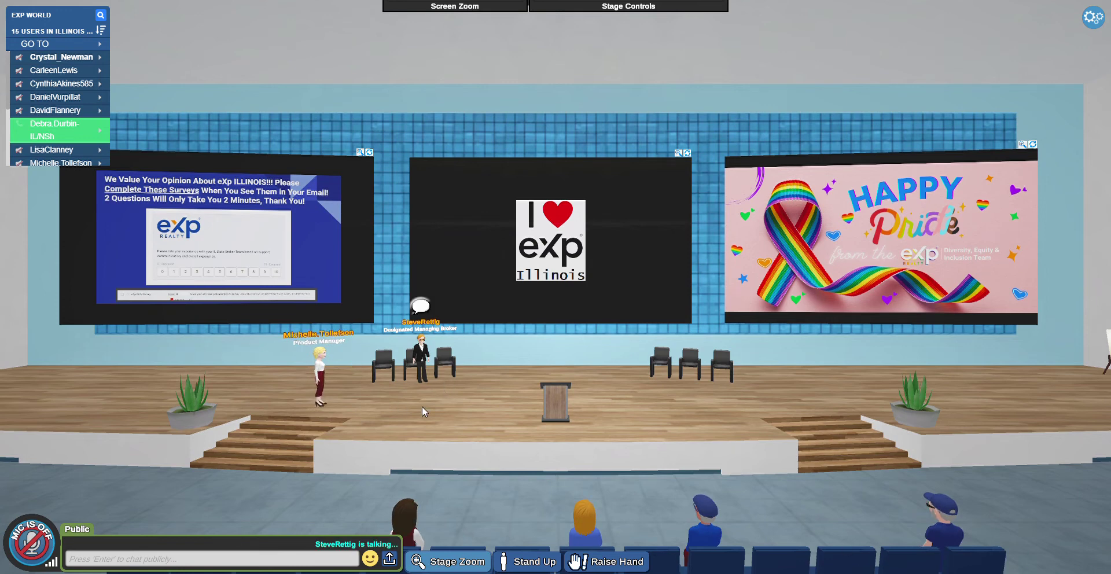
Zoom the stage view in on the centre webscreen showing the presenter's shared browser.
{"action": "mouse_move", "coordinate": [177, 564]}
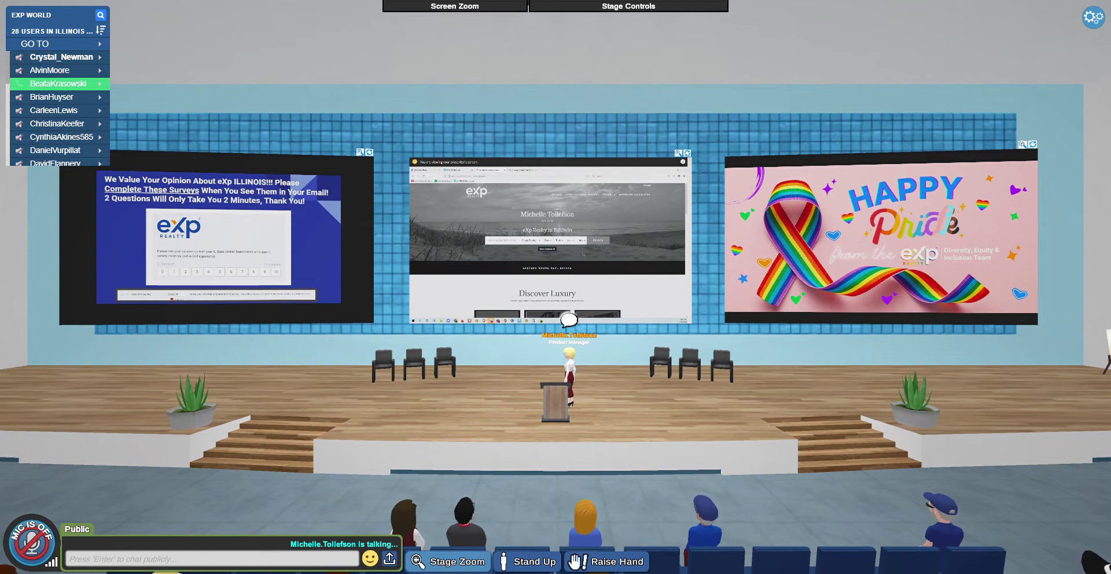
{"action": "left_click", "coordinate": [471, 7]}
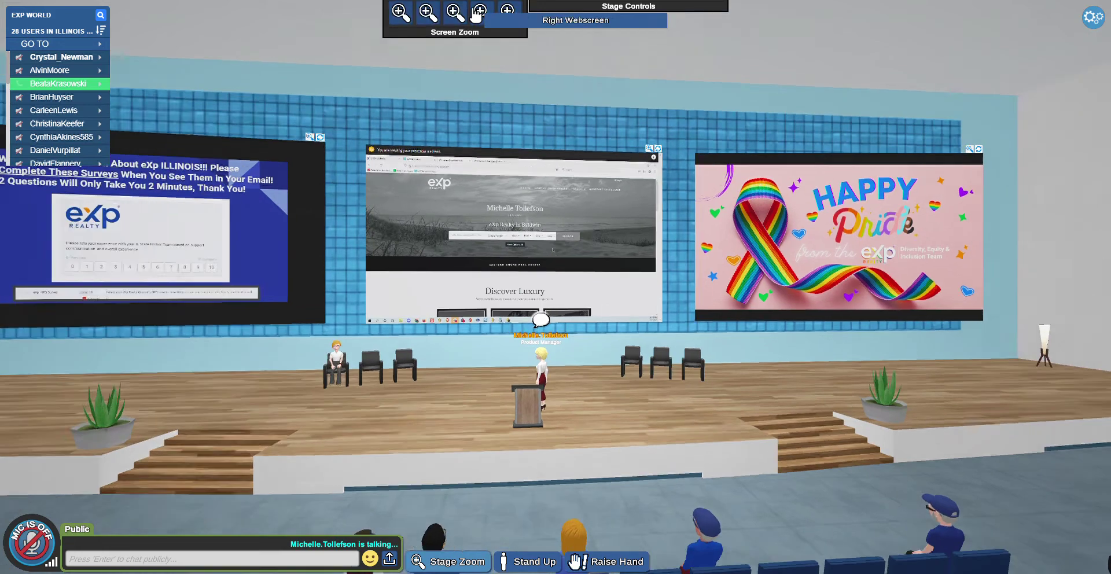
{"action": "left_click", "coordinate": [453, 16]}
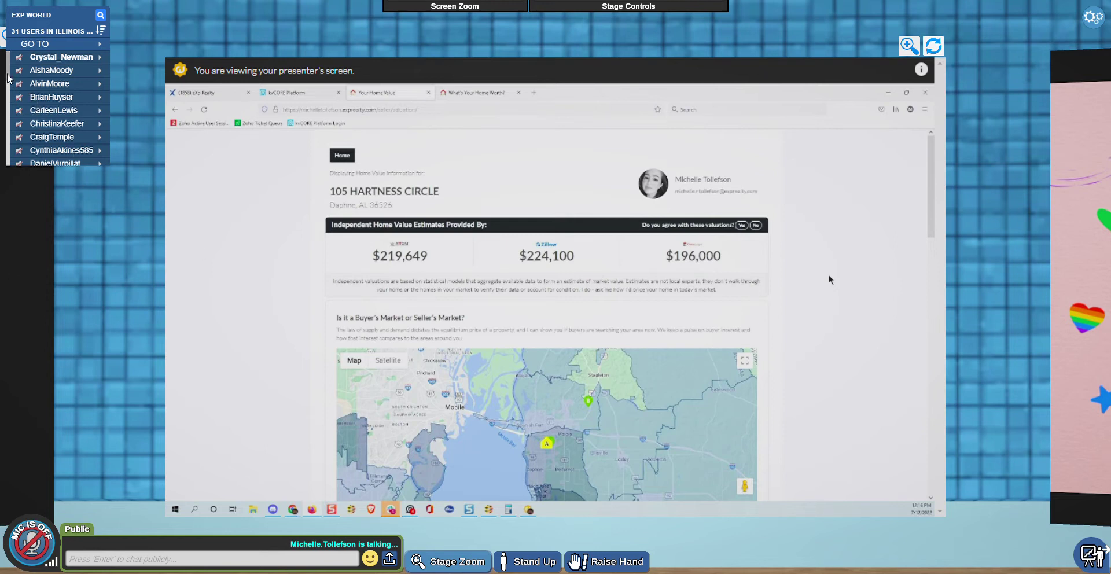
Look through the list of users in the room and check the public chat.
{"action": "scroll", "coordinate": [7, 78], "scroll_direction": "down", "scroll_amount": 5}
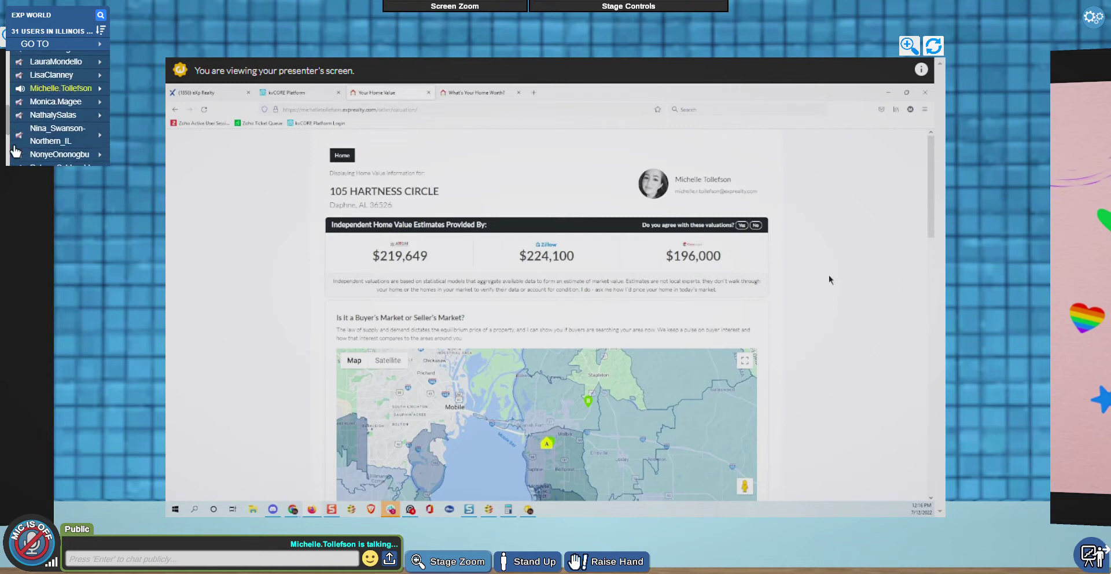
{"action": "scroll", "coordinate": [15, 154], "scroll_direction": "down", "scroll_amount": 3}
{"action": "scroll", "coordinate": [15, 139], "scroll_direction": "up", "scroll_amount": 8}
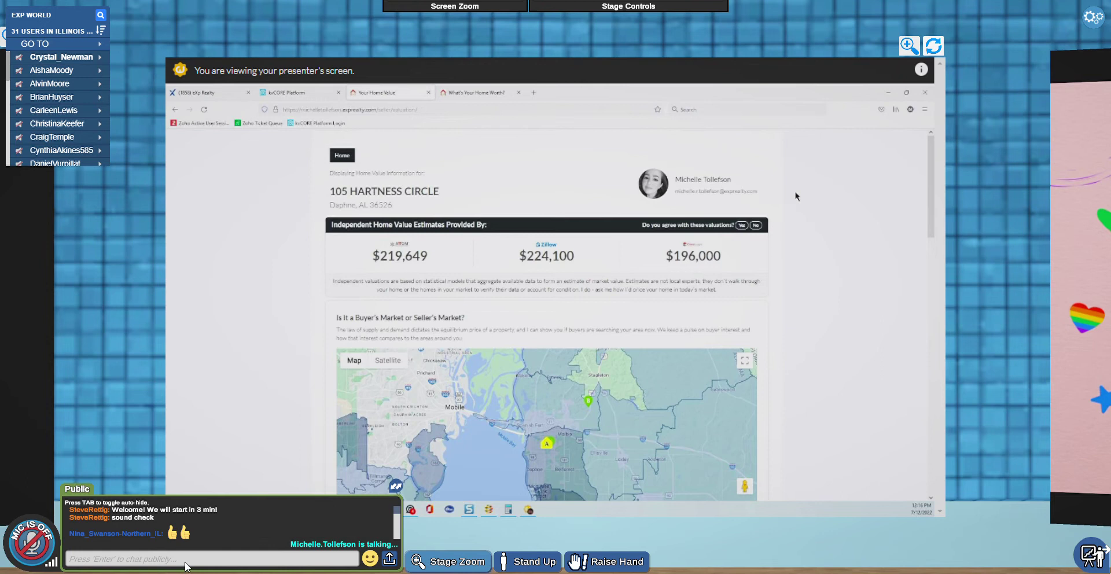
{"action": "left_click", "coordinate": [186, 566]}
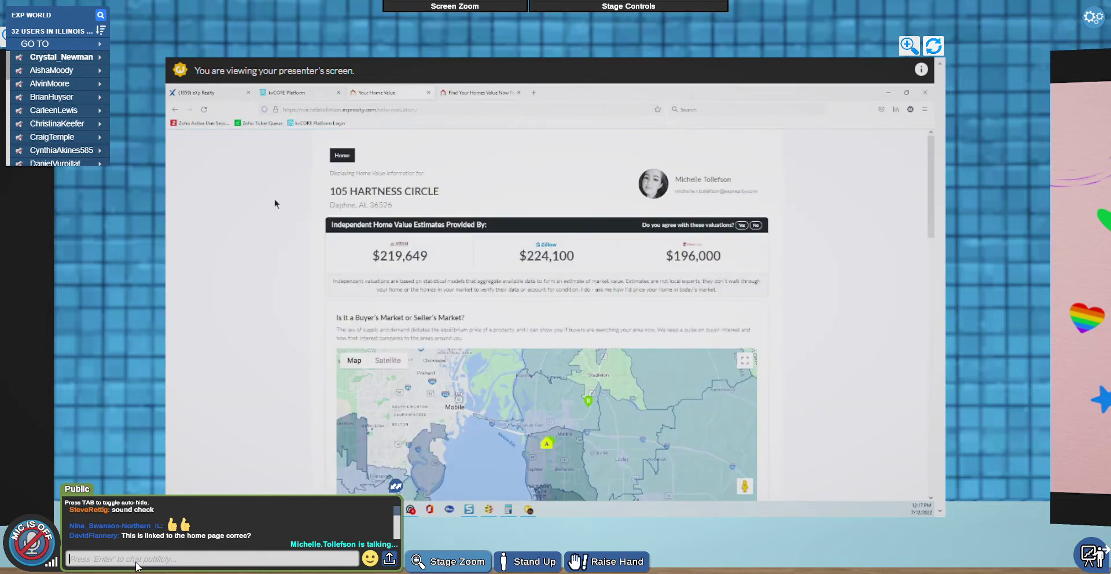
{"action": "left_click", "coordinate": [136, 562]}
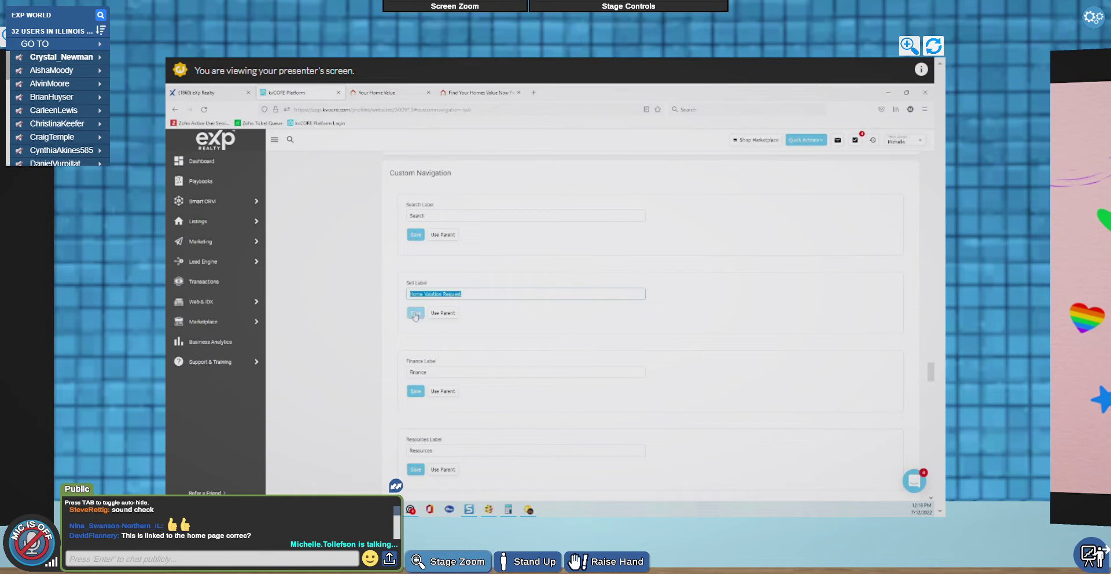
Review the website's custom navigation labels and the image display options above them.
{"action": "left_click", "coordinate": [428, 214]}
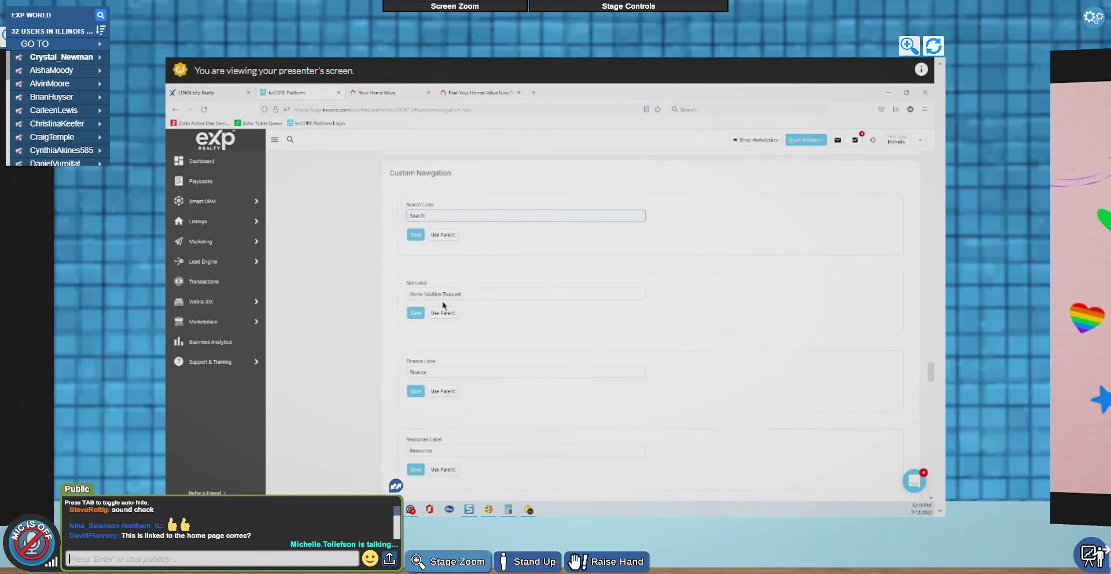
{"action": "scroll", "coordinate": [325, 385], "scroll_direction": "up", "scroll_amount": 1}
{"action": "scroll", "coordinate": [330, 402], "scroll_direction": "up", "scroll_amount": 5}
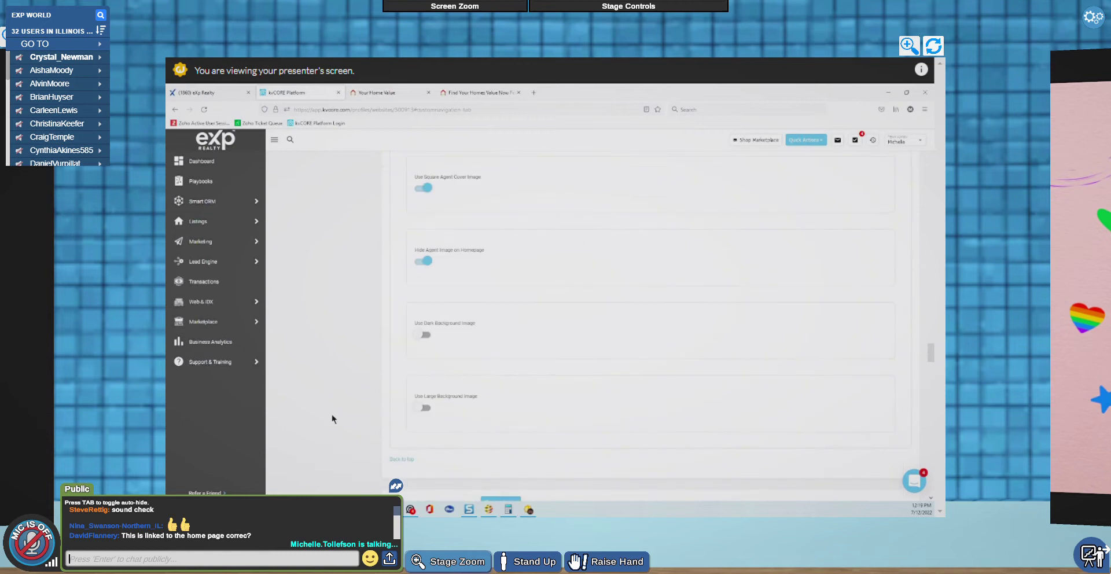
{"action": "scroll", "coordinate": [332, 415], "scroll_direction": "up", "scroll_amount": 5}
{"action": "left_click", "coordinate": [408, 429]}
{"action": "scroll", "coordinate": [431, 353], "scroll_direction": "up", "scroll_amount": 3}
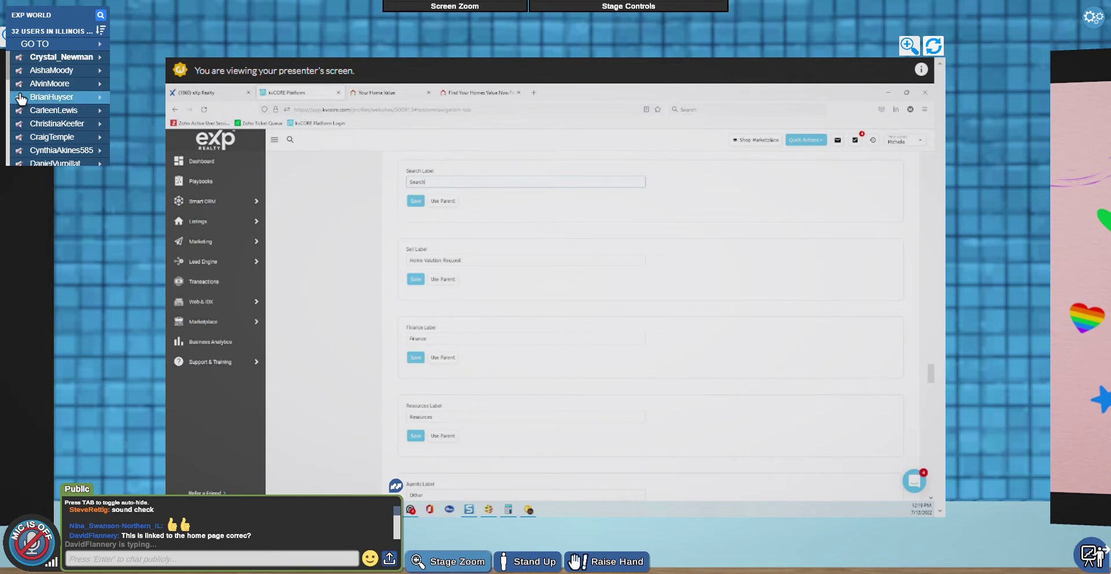
{"action": "scroll", "coordinate": [21, 116], "scroll_direction": "down", "scroll_amount": 5}
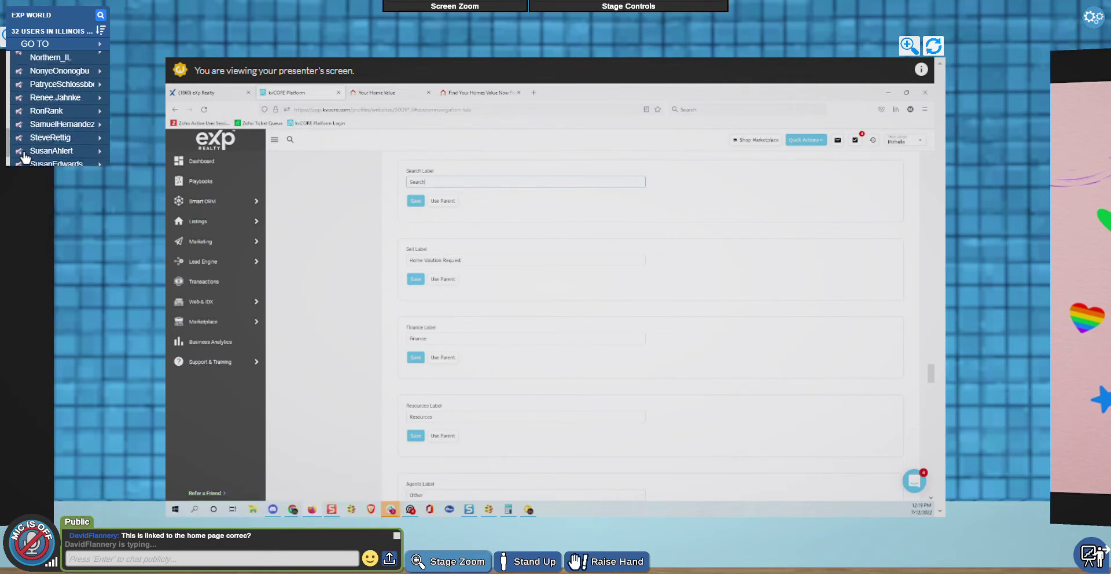
{"action": "scroll", "coordinate": [22, 166], "scroll_direction": "up", "scroll_amount": 5}
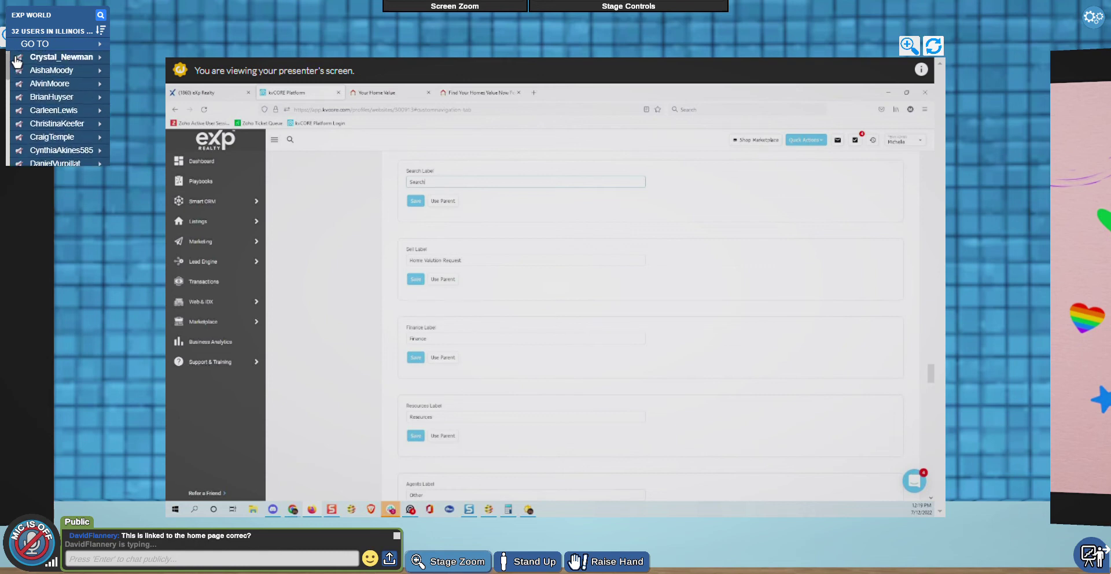
{"action": "mouse_move", "coordinate": [149, 531]}
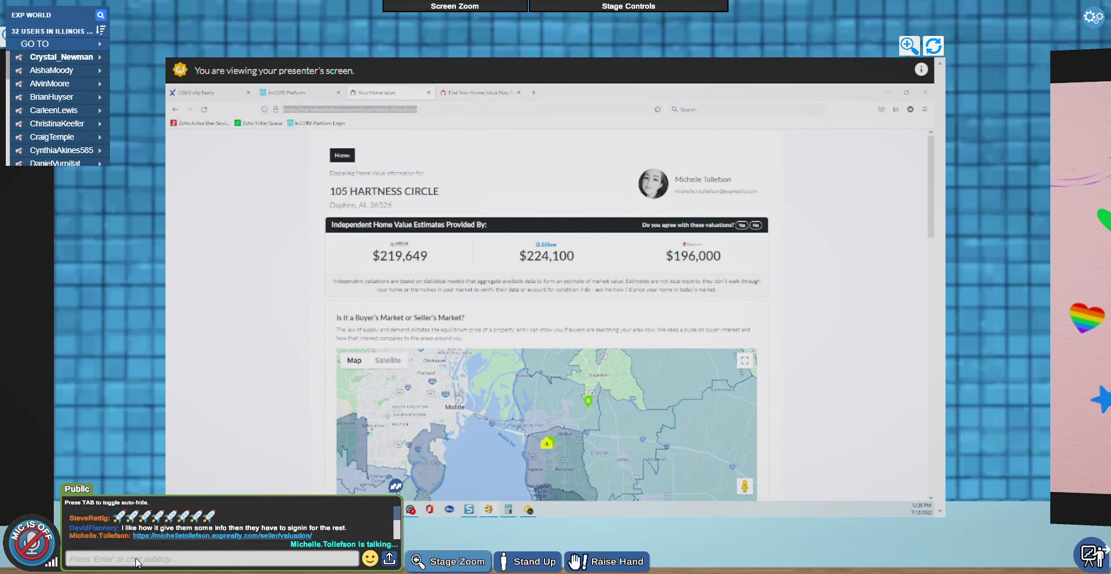
{"action": "left_click", "coordinate": [138, 562]}
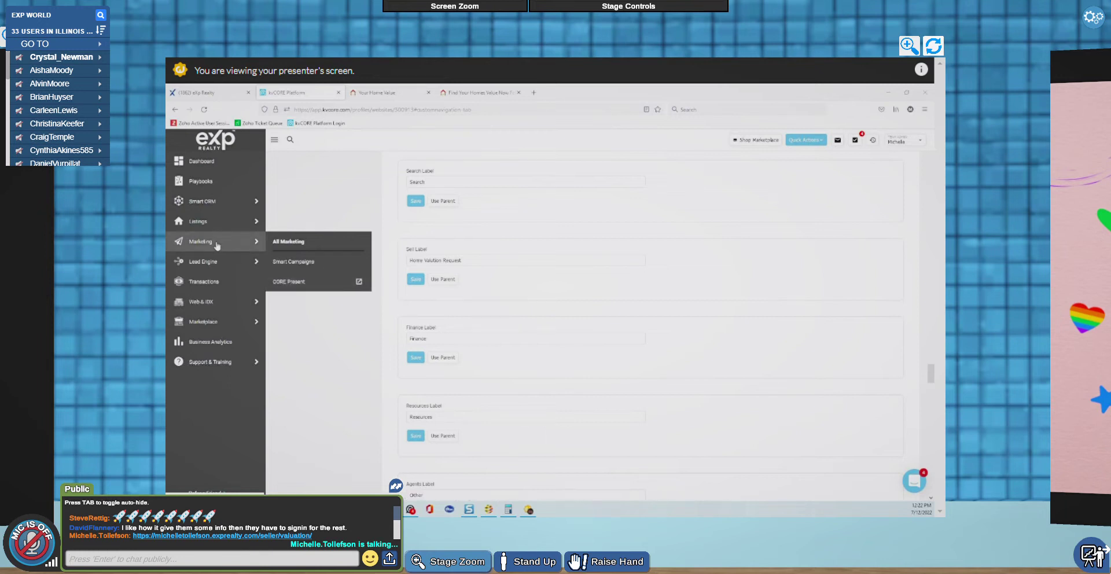
Open CORE Present, and open the Smart Campaigns page in the kvCORE marketing section.
{"action": "left_click", "coordinate": [291, 283]}
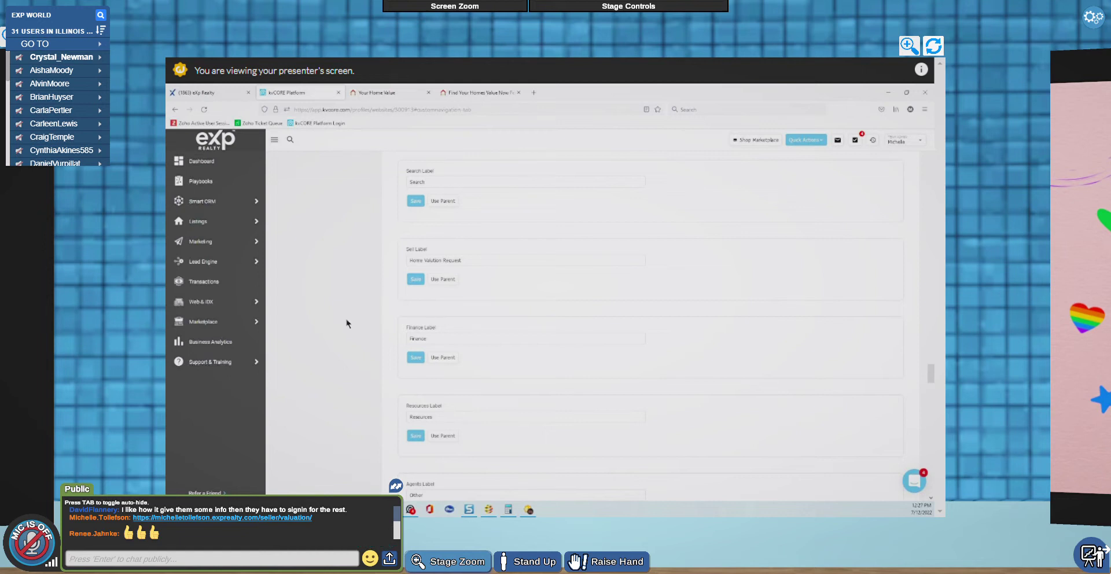
{"action": "mouse_move", "coordinate": [225, 275]}
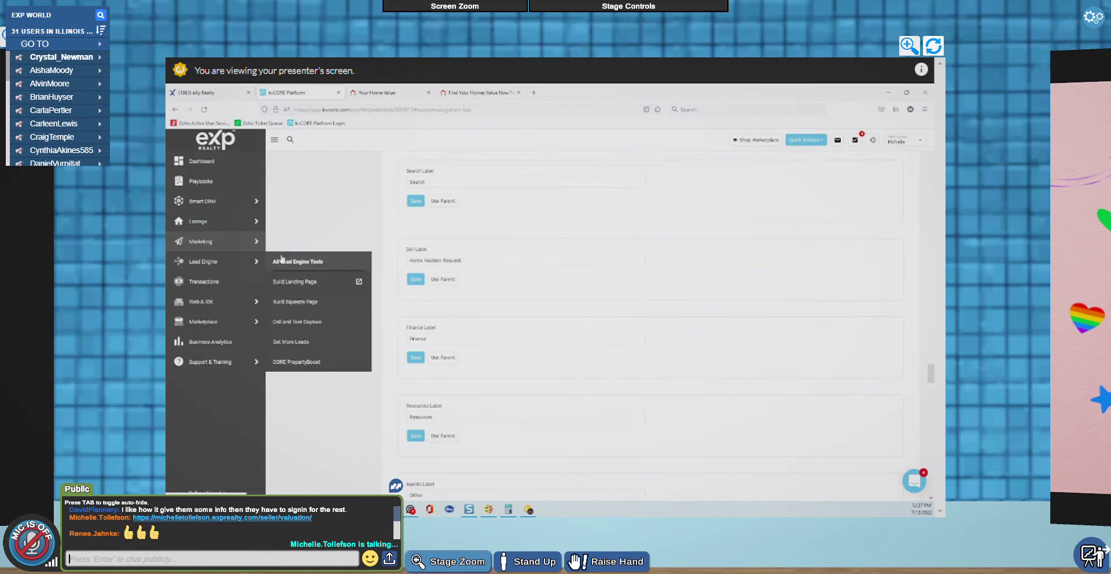
{"action": "mouse_move", "coordinate": [239, 248]}
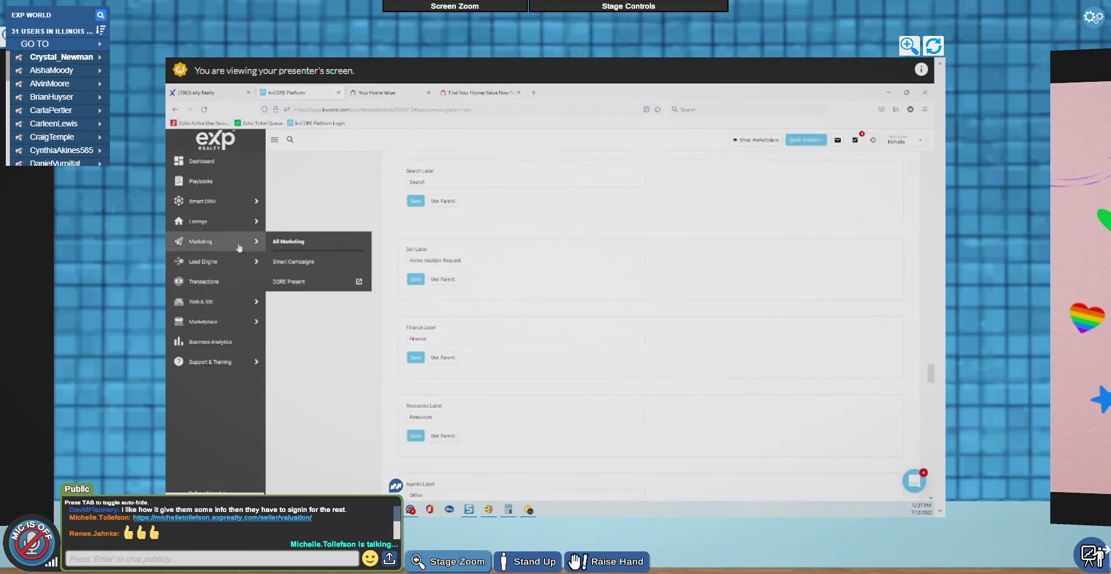
{"action": "left_click", "coordinate": [288, 263]}
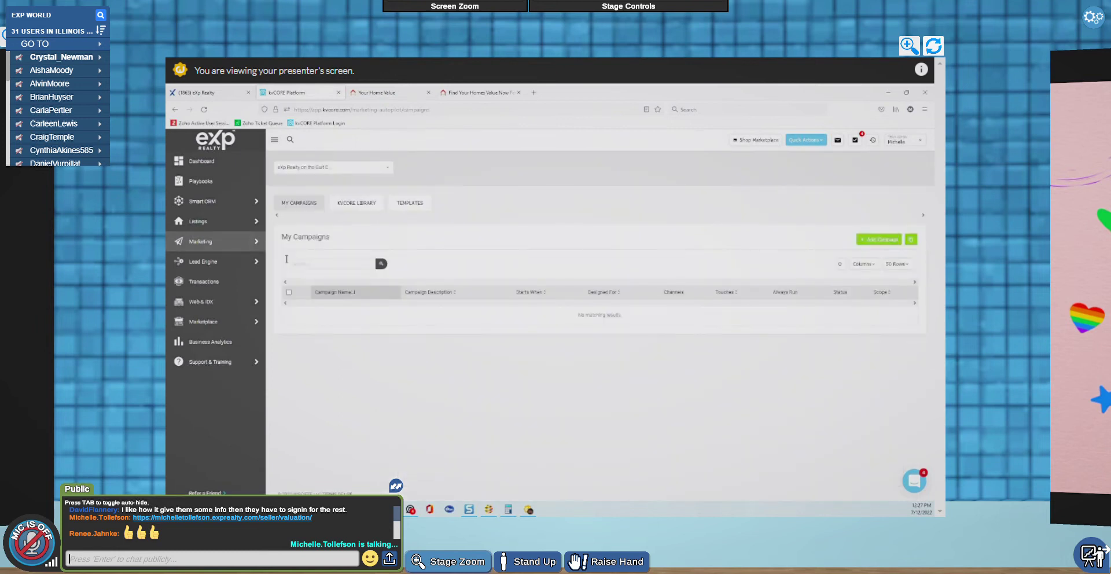
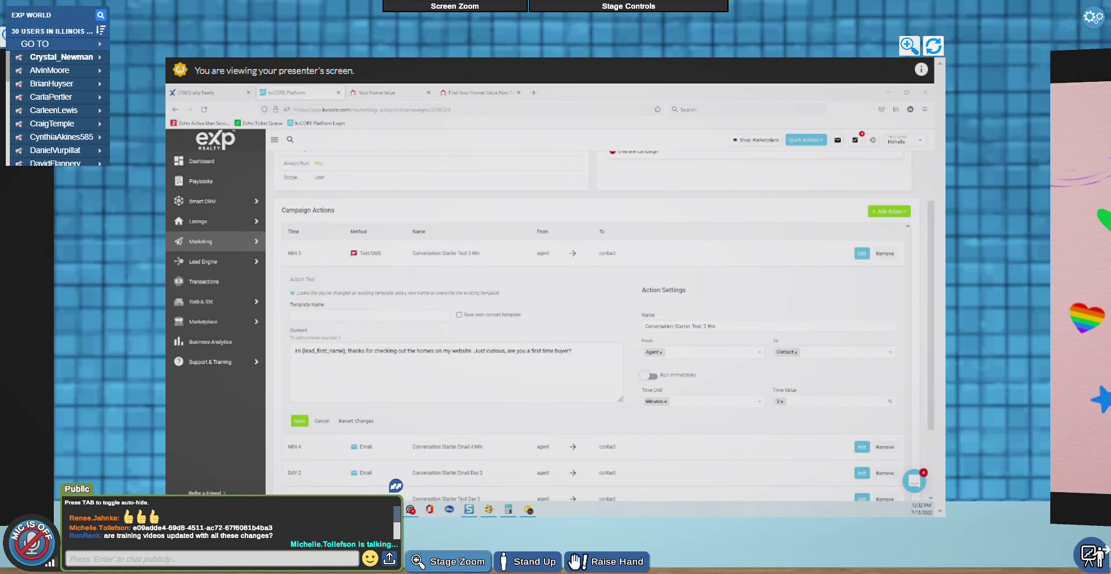
Open a new browser tab, and bring up the overview of all Lead Engine tools in kvCORE.
{"action": "left_click", "coordinate": [533, 93]}
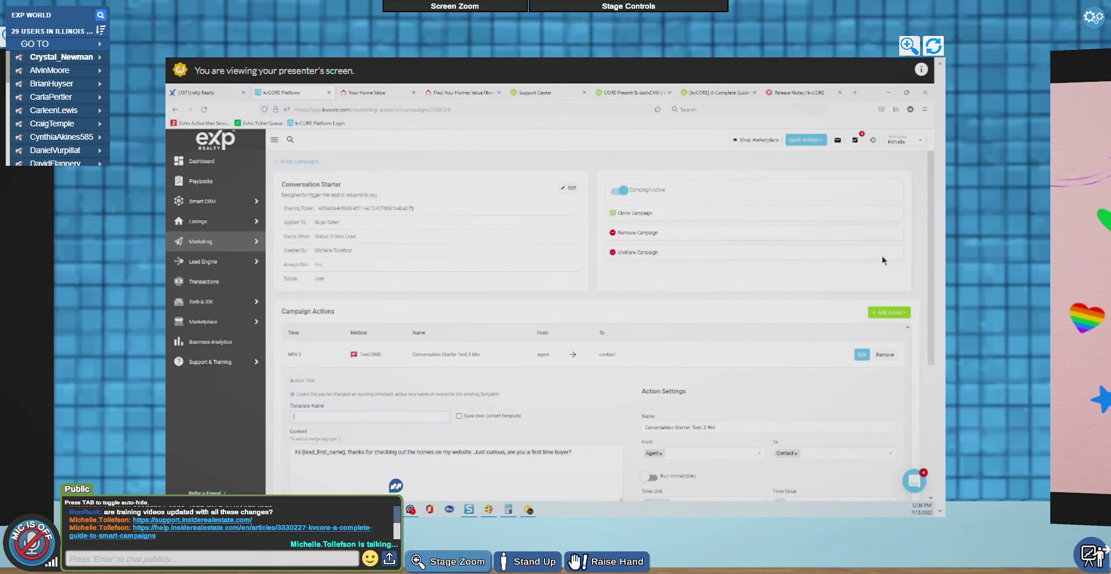
{"action": "left_click", "coordinate": [920, 141]}
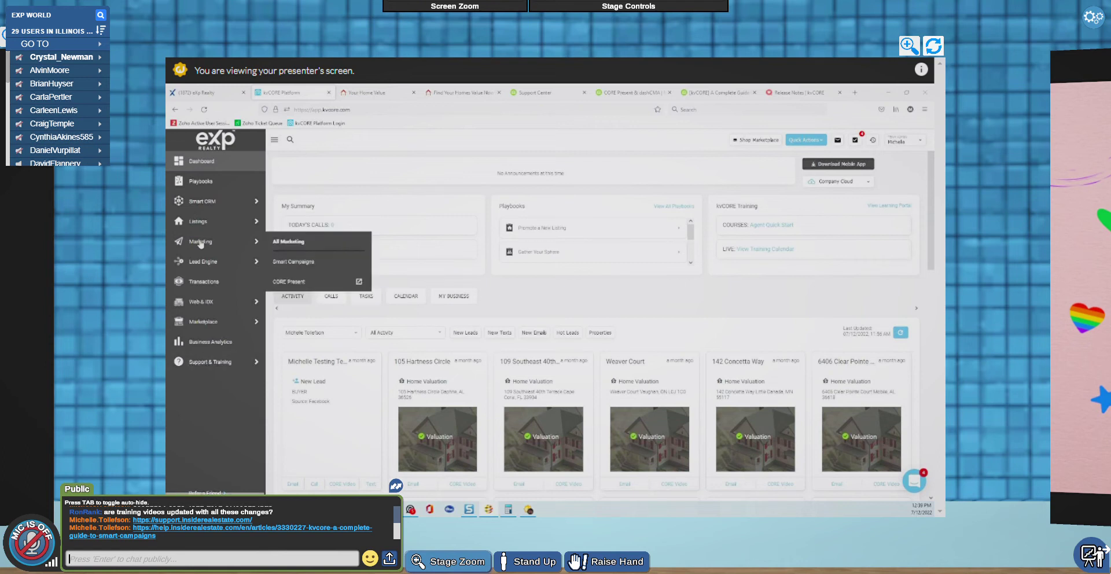
{"action": "mouse_move", "coordinate": [200, 264]}
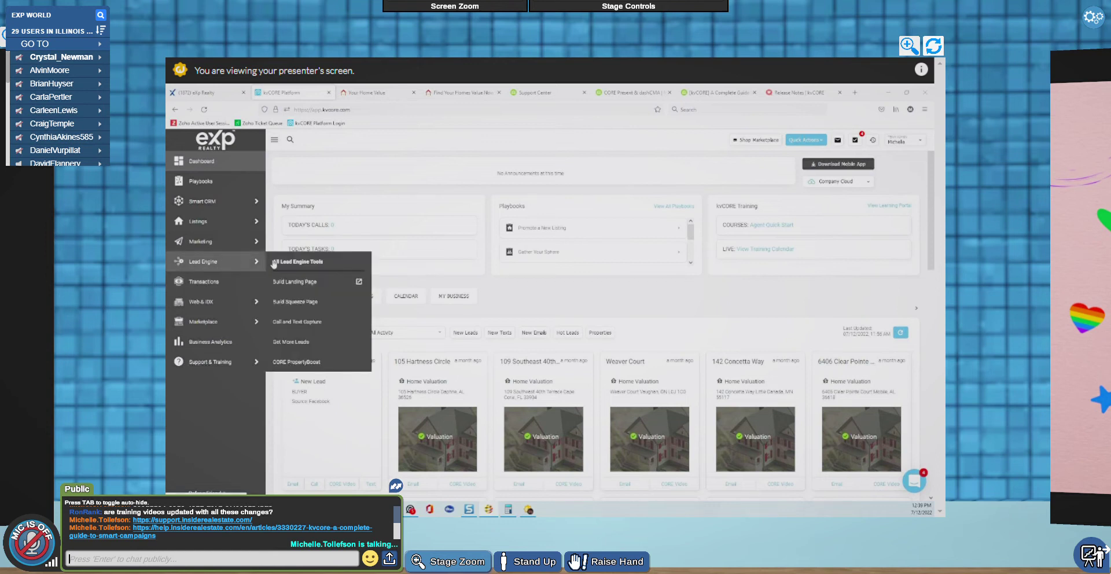
{"action": "left_click", "coordinate": [276, 263]}
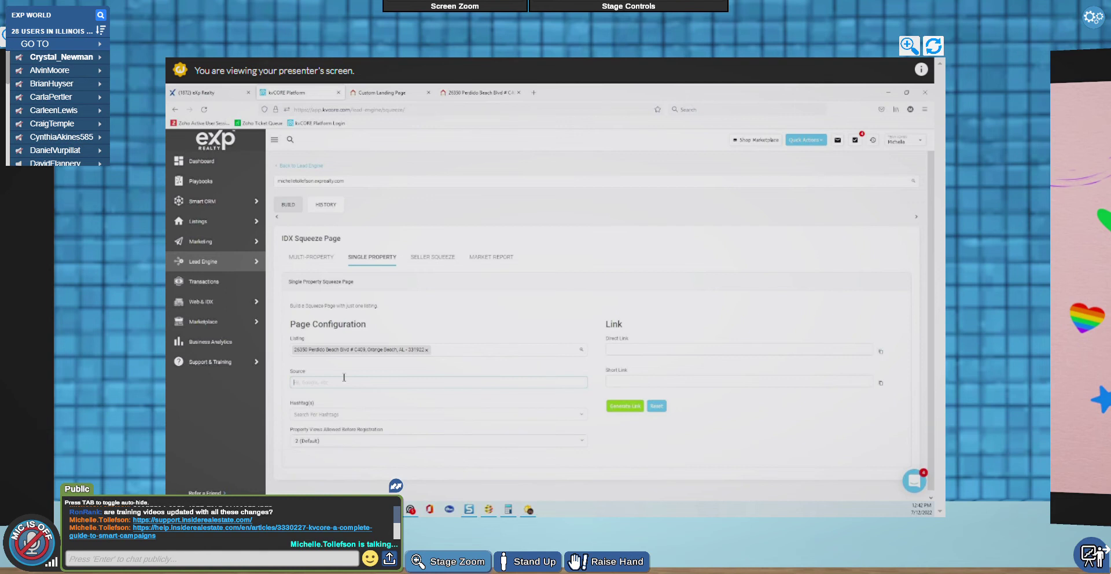
Set the single-property squeeze page's property views allowed before registration to 2 (Default) and generate its direct and short links.
{"action": "left_click", "coordinate": [324, 412]}
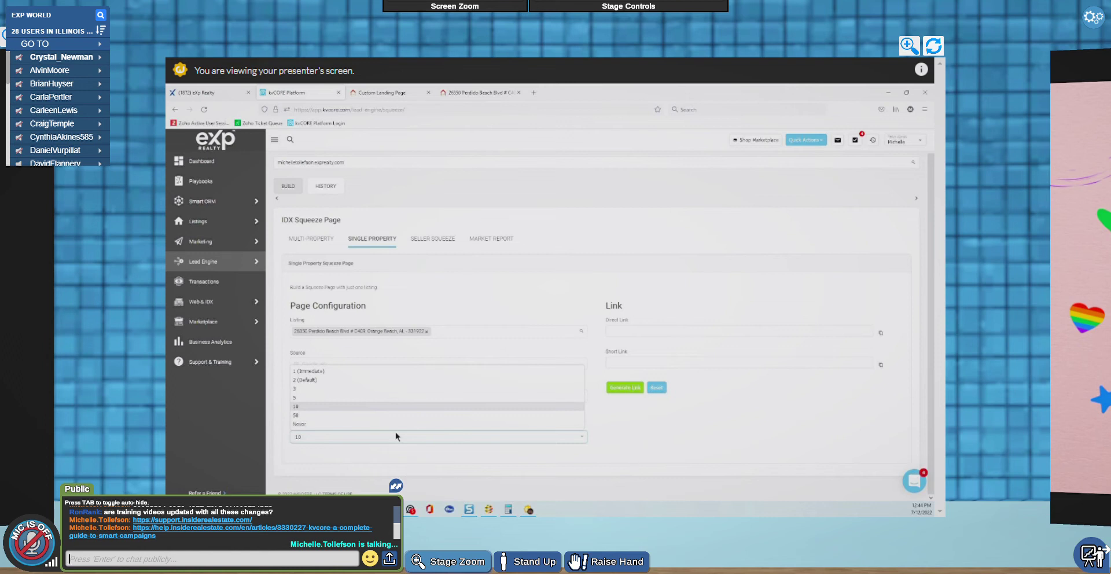
{"action": "left_click", "coordinate": [351, 383]}
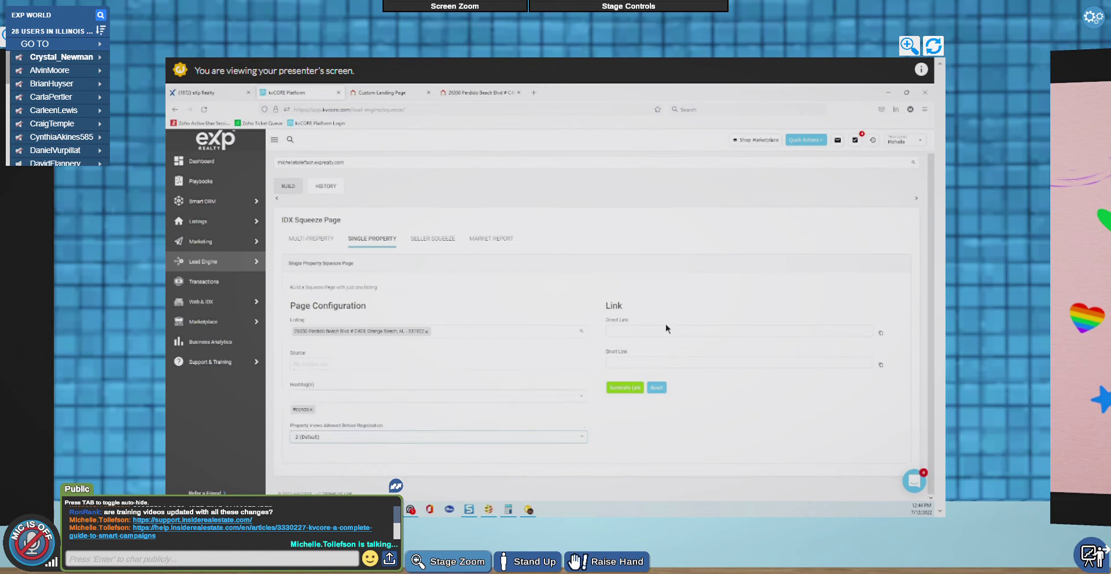
{"action": "left_click", "coordinate": [631, 388]}
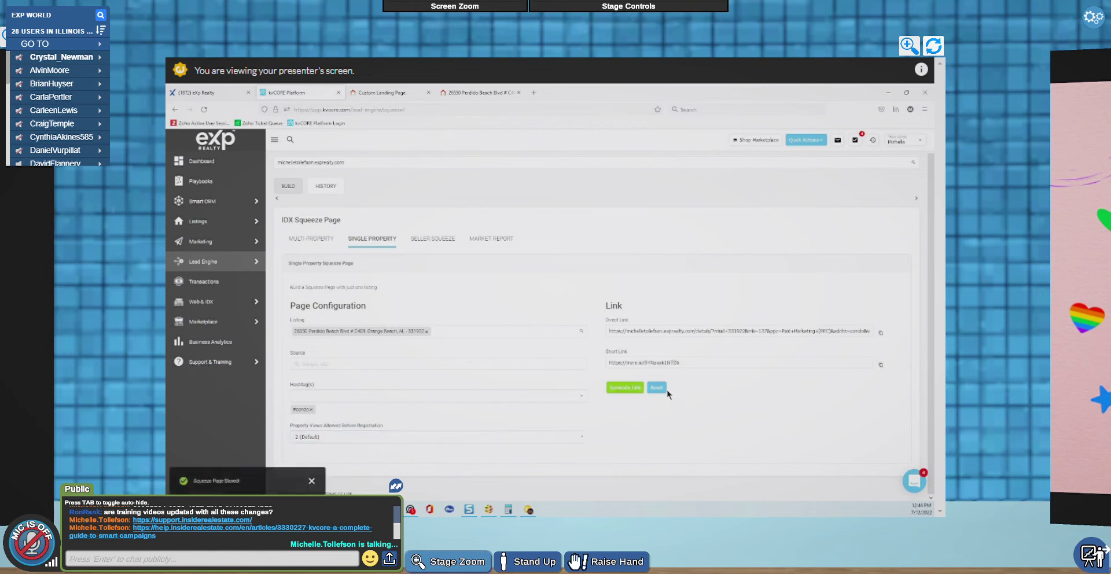
{"action": "left_click", "coordinate": [708, 366]}
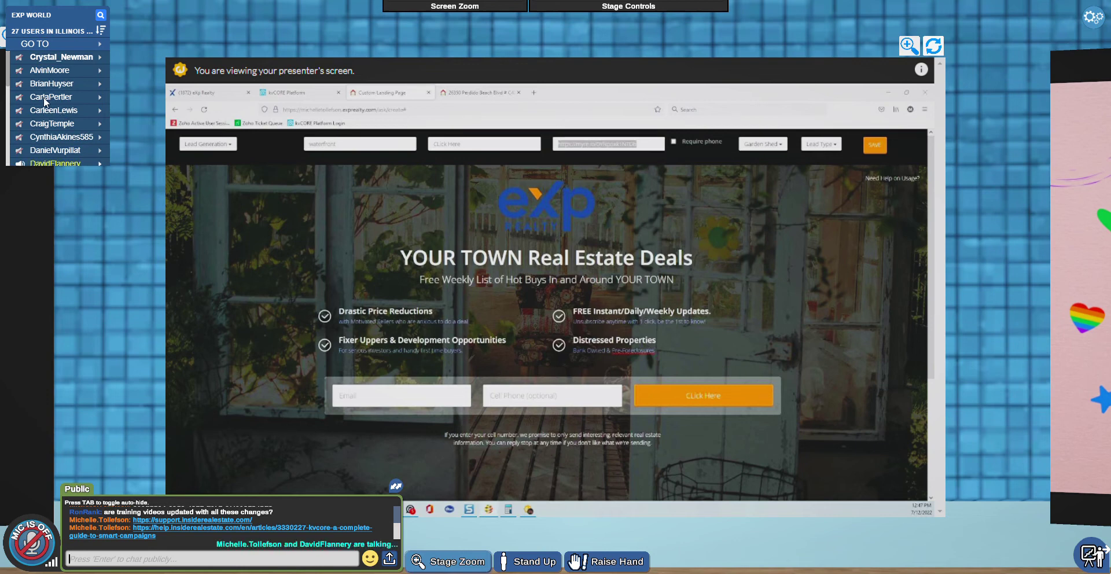
{"action": "scroll", "coordinate": [22, 139], "scroll_direction": "down", "scroll_amount": 5}
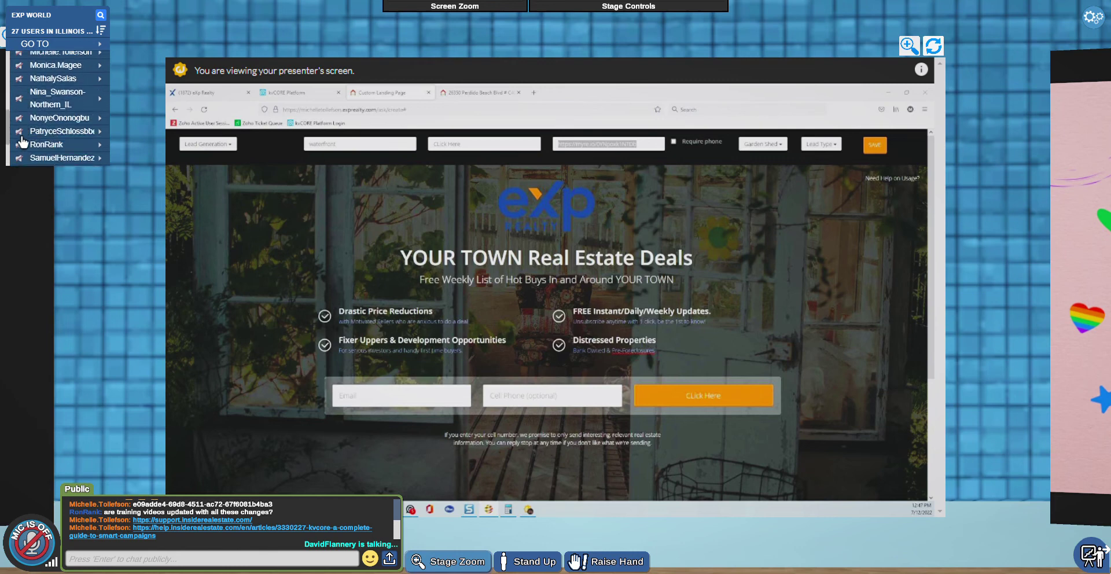
{"action": "scroll", "coordinate": [22, 149], "scroll_direction": "up", "scroll_amount": 5}
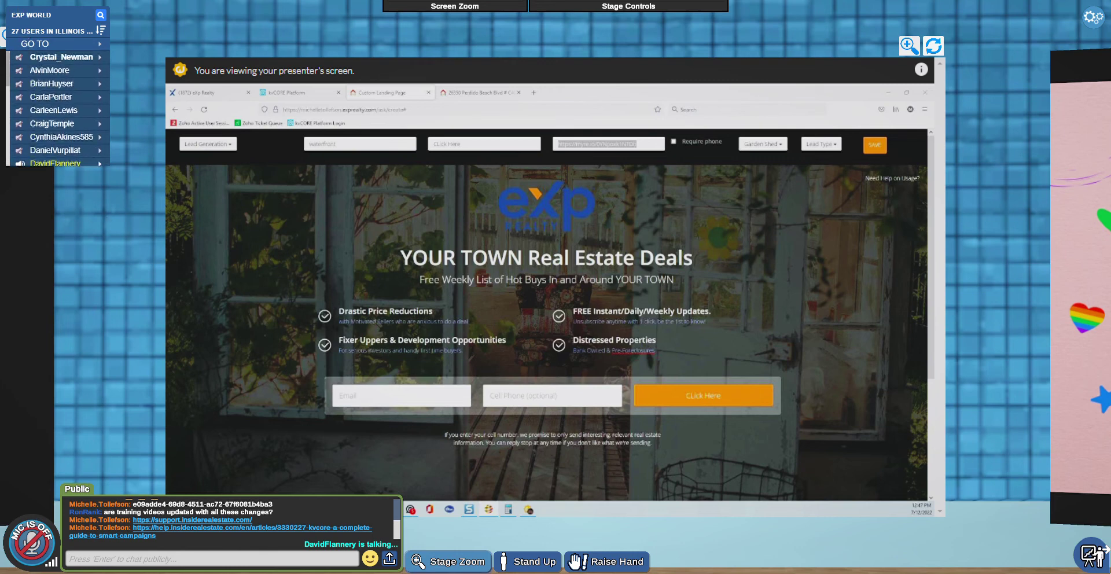
{"action": "left_click", "coordinate": [202, 559]}
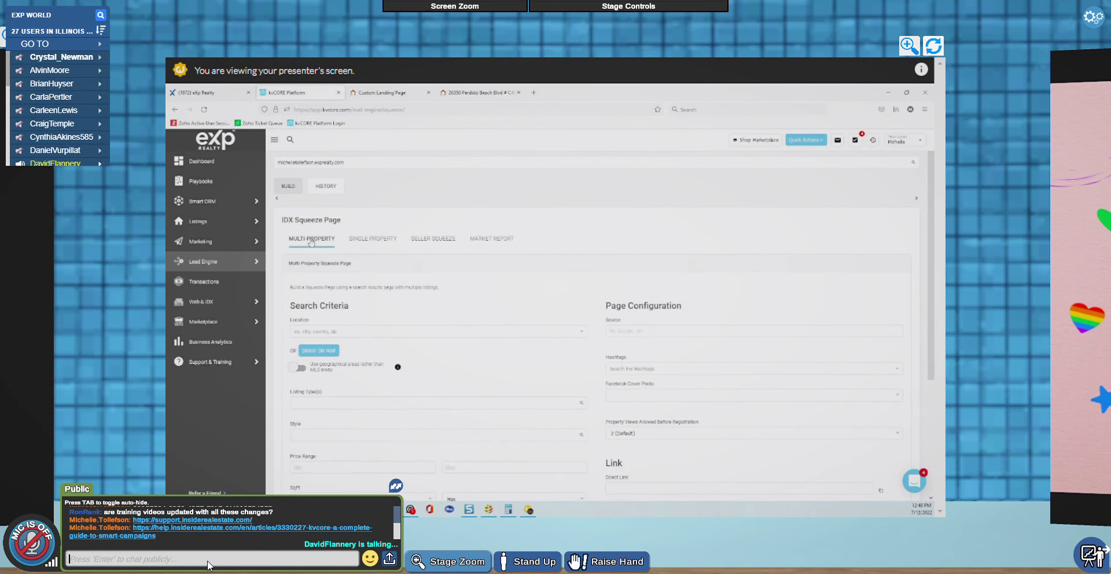
{"action": "left_click", "coordinate": [207, 561]}
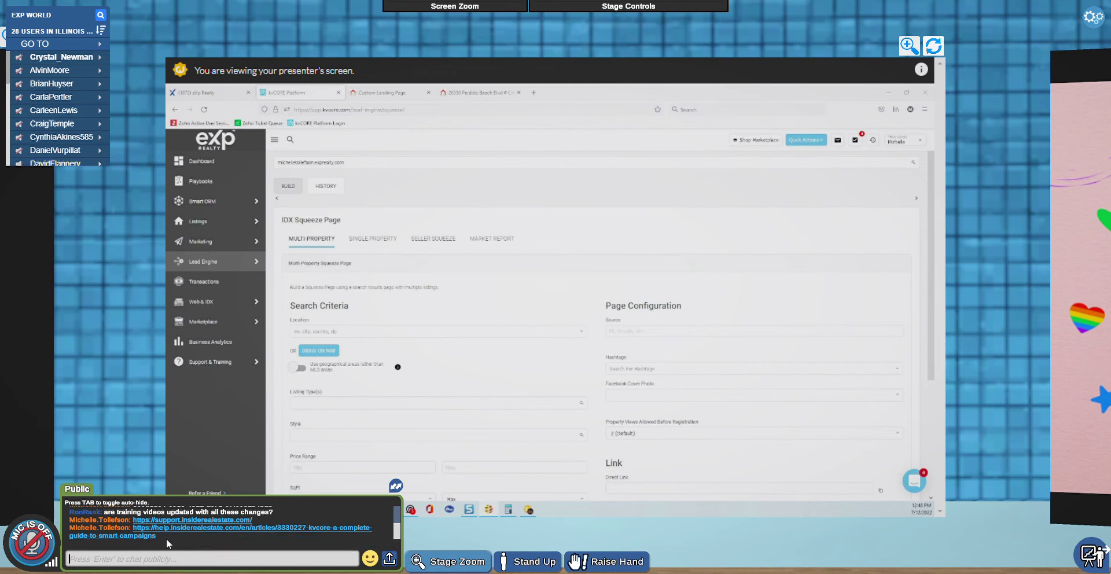
Read back through the earlier public chat messages and shared links, and return to the chat entry field.
{"action": "scroll", "coordinate": [169, 540], "scroll_direction": "up", "scroll_amount": 1}
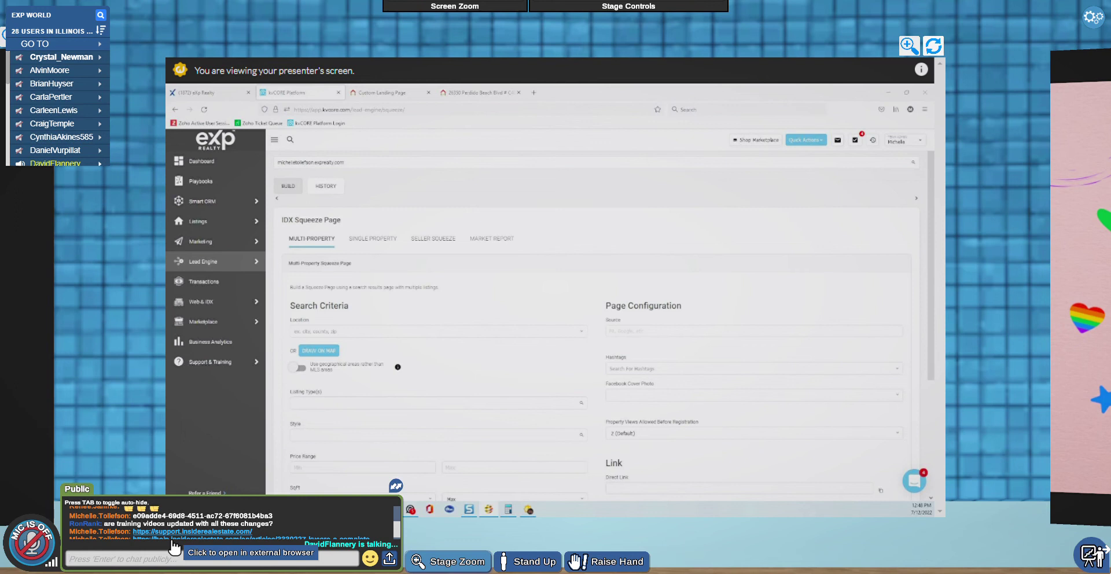
{"action": "scroll", "coordinate": [174, 546], "scroll_direction": "up", "scroll_amount": 1}
{"action": "scroll", "coordinate": [165, 538], "scroll_direction": "up", "scroll_amount": 3}
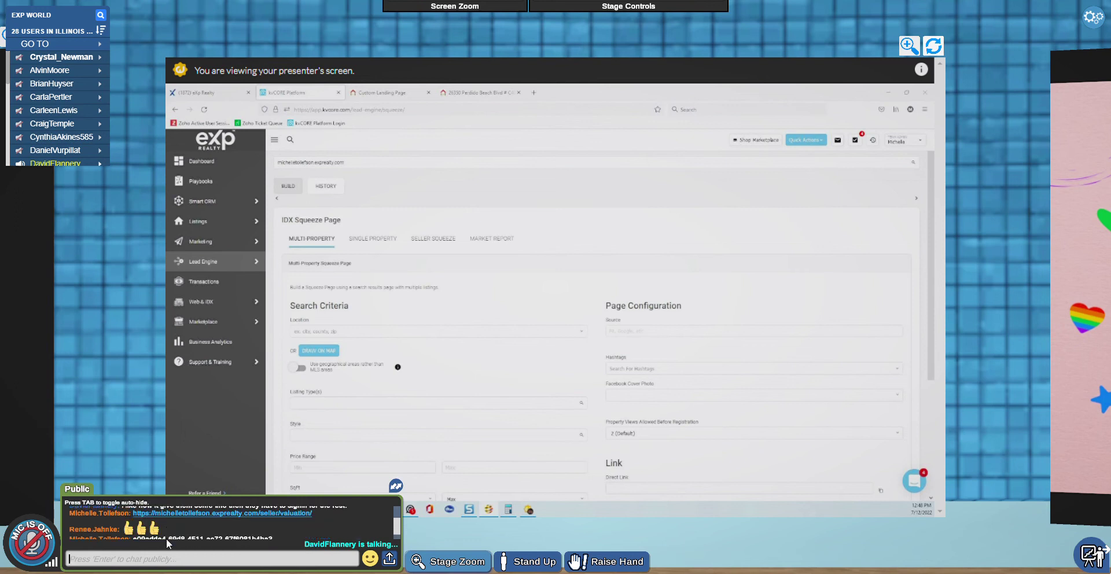
{"action": "scroll", "coordinate": [165, 538], "scroll_direction": "up", "scroll_amount": 2}
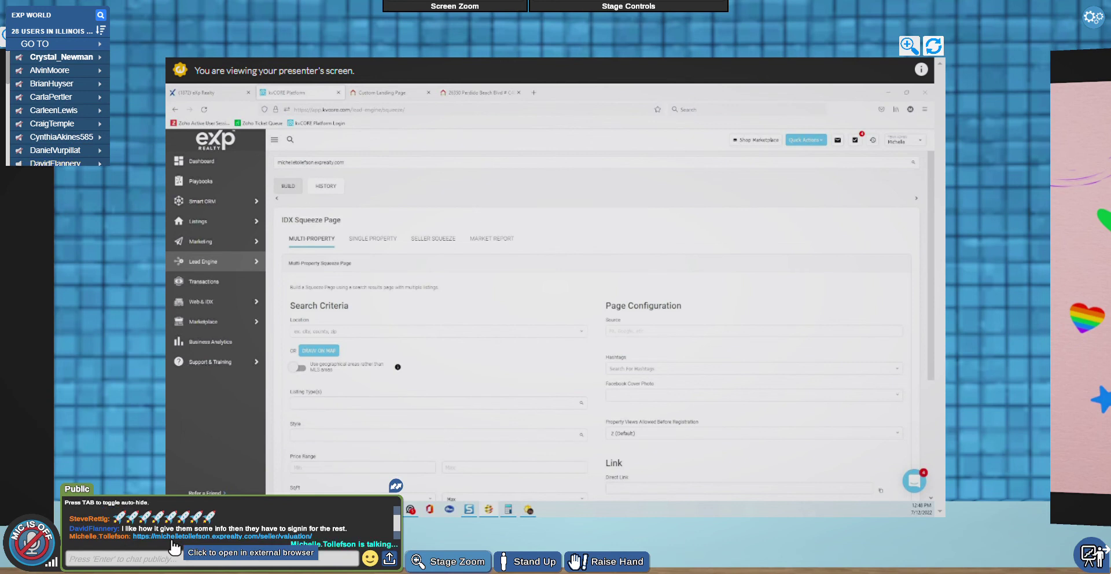
{"action": "key", "text": "Return"}
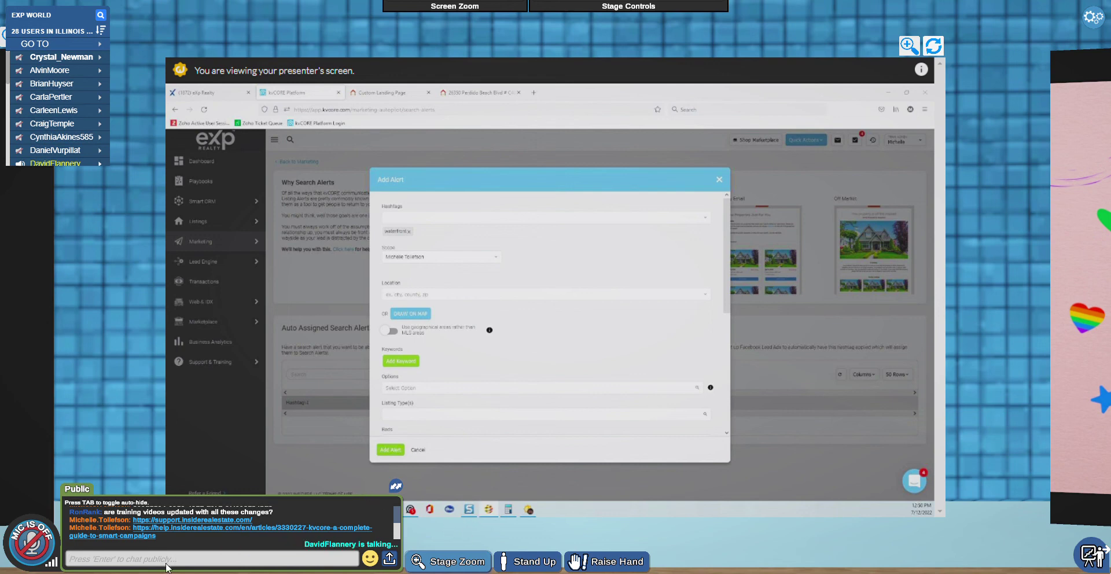
{"action": "left_click", "coordinate": [145, 564]}
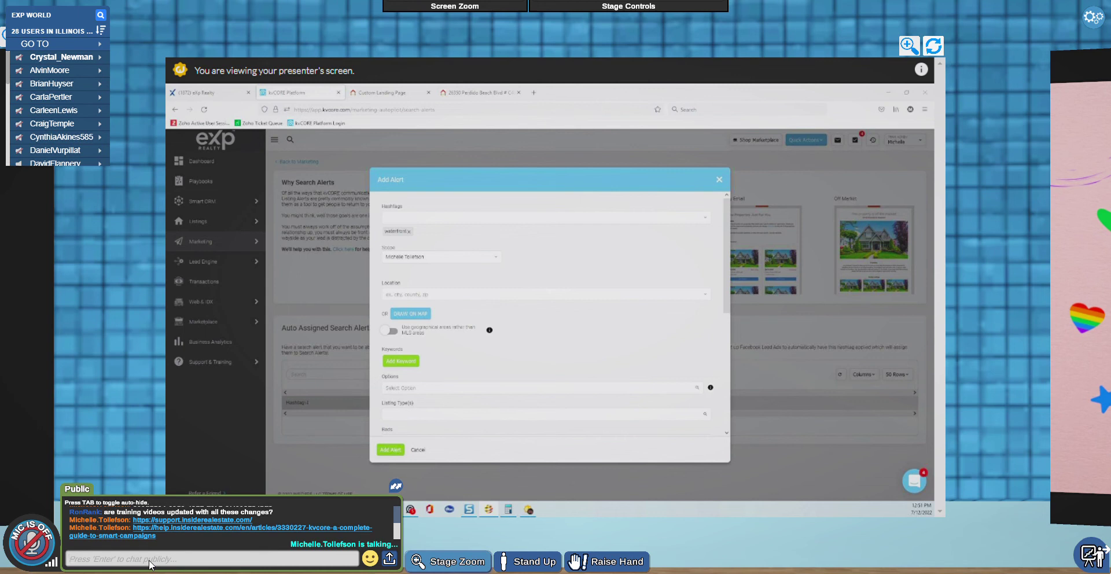
{"action": "left_click", "coordinate": [148, 564]}
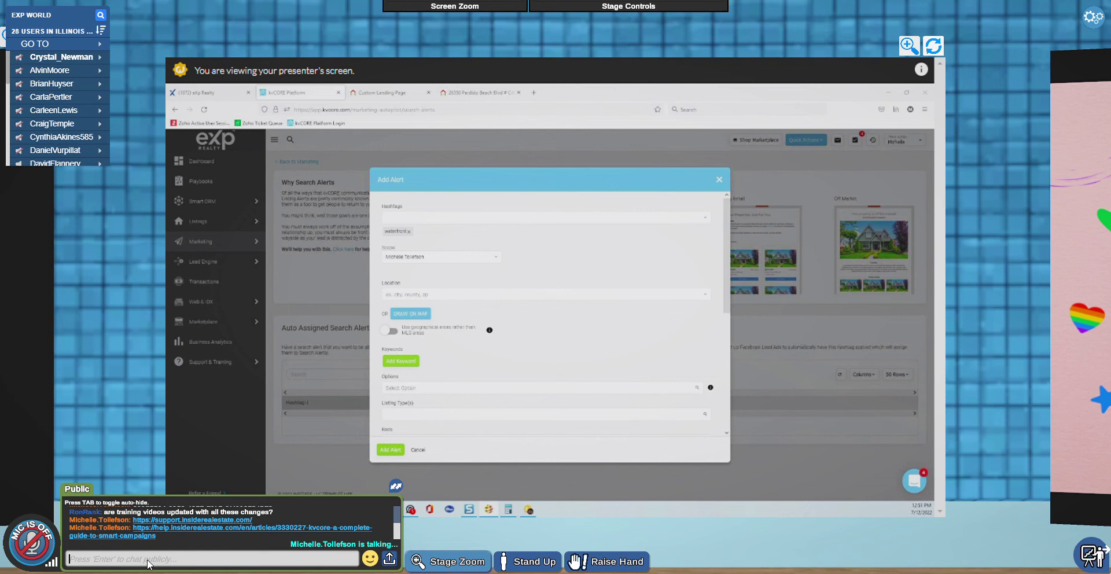